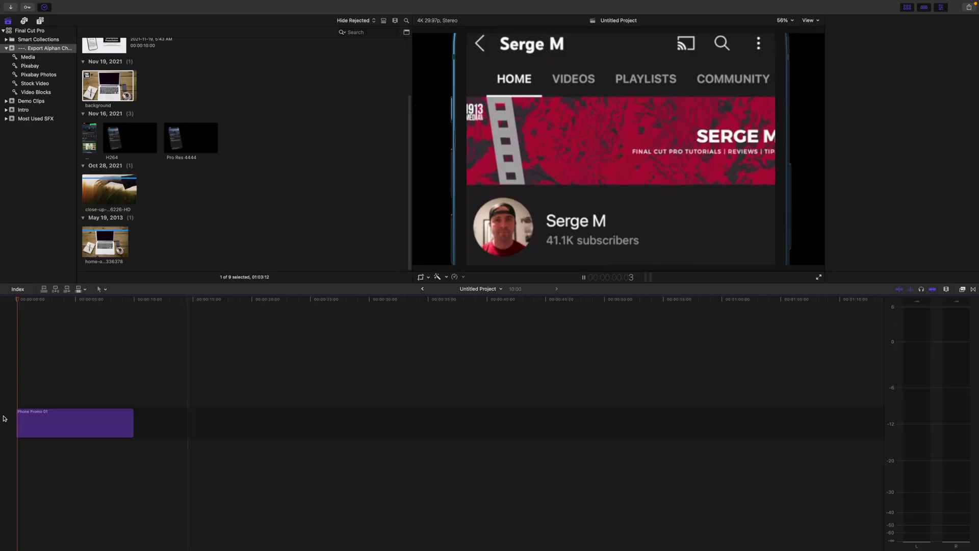
{"action": "key", "text": "space"}
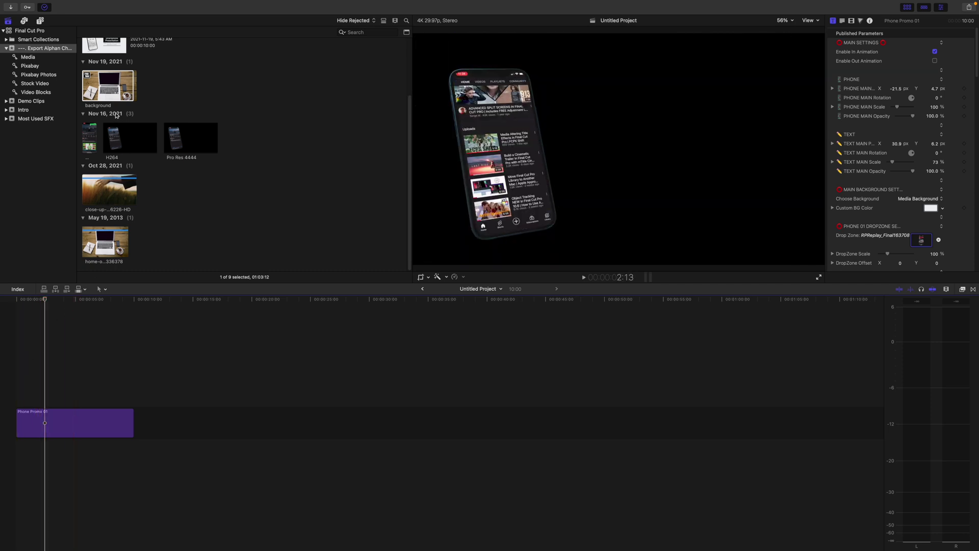
- Play the project and place the background desk photo beneath the Phone Promo 01 clip
{"action": "left_click", "coordinate": [108, 84]}
{"action": "left_click_drag", "start_coordinate": [108, 84], "coordinate": [6, 455]}
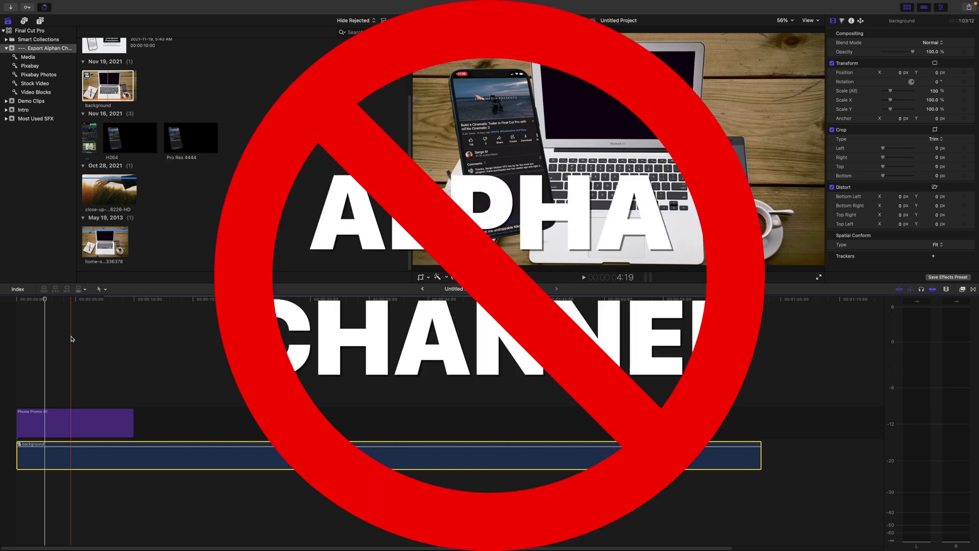
{"action": "left_click", "coordinate": [122, 138]}
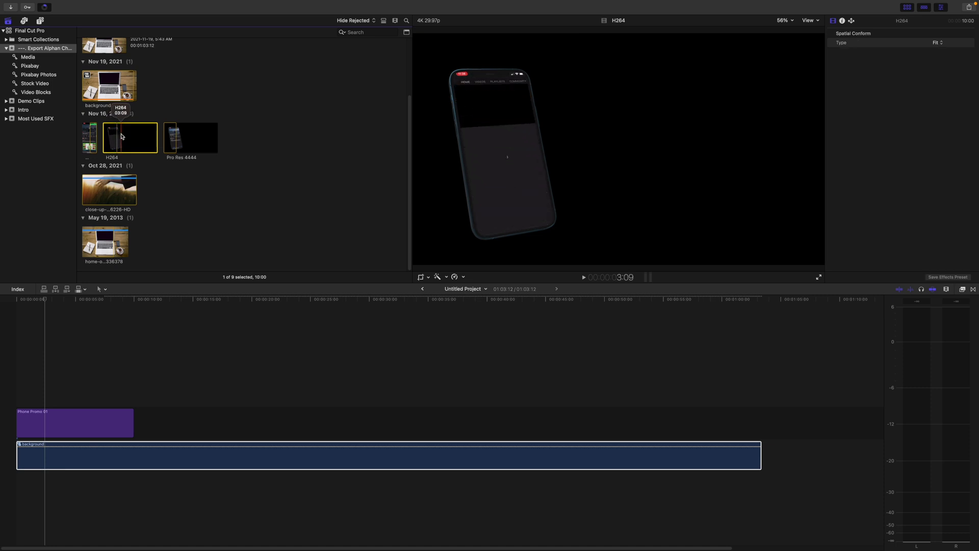
- Place the H264 clip on the timeline directly following Phone Promo 01
{"action": "left_click_drag", "start_coordinate": [119, 136], "coordinate": [149, 418]}
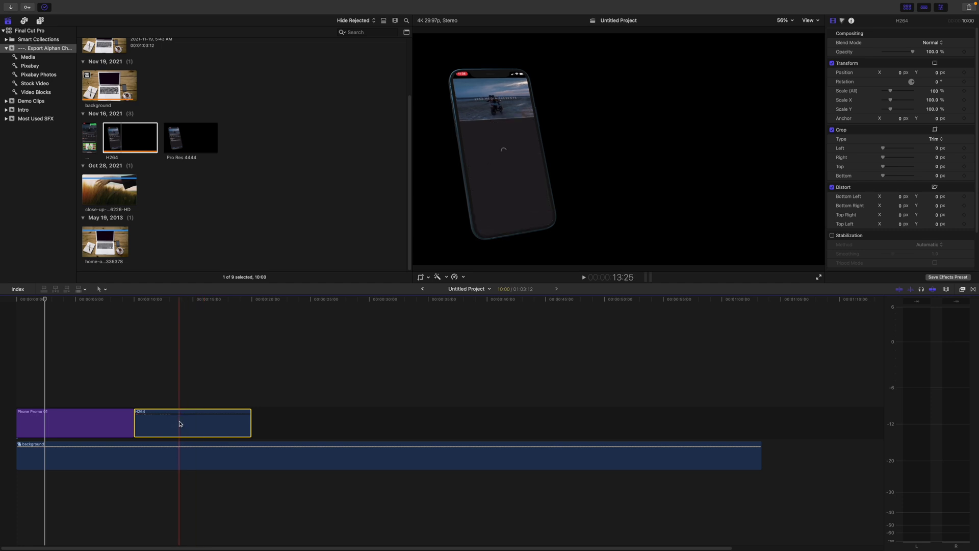
- Copy Phone Promo 01 and paste it into a new 1080p HD project named Animation
{"action": "left_click", "coordinate": [88, 429]}
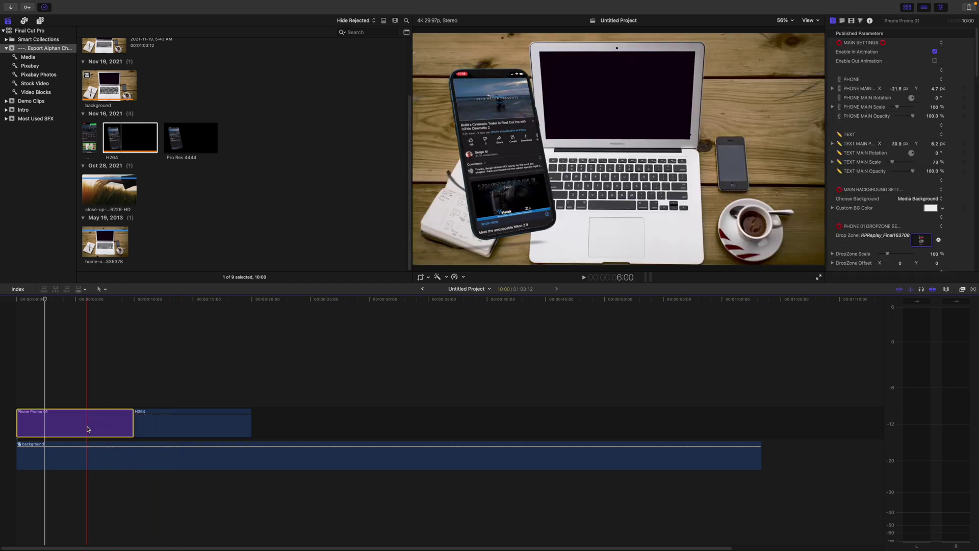
{"action": "key", "text": "super+c"}
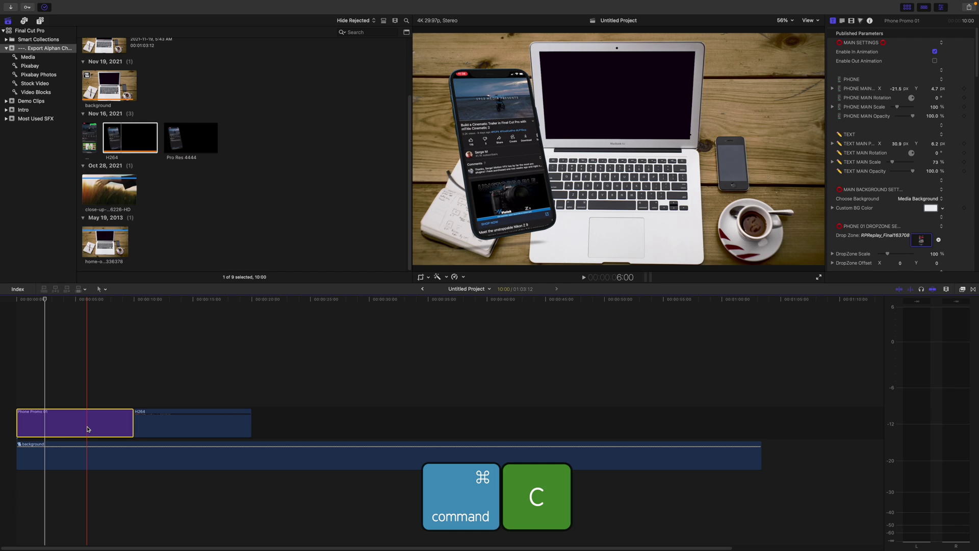
{"action": "key", "text": "super+n"}
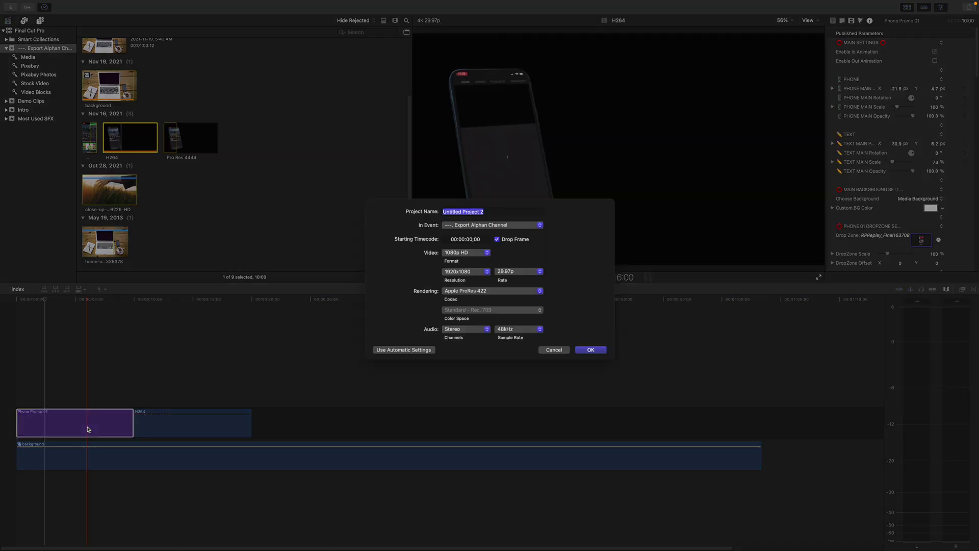
{"action": "key", "text": "Return"}
{"action": "key", "text": "super+v"}
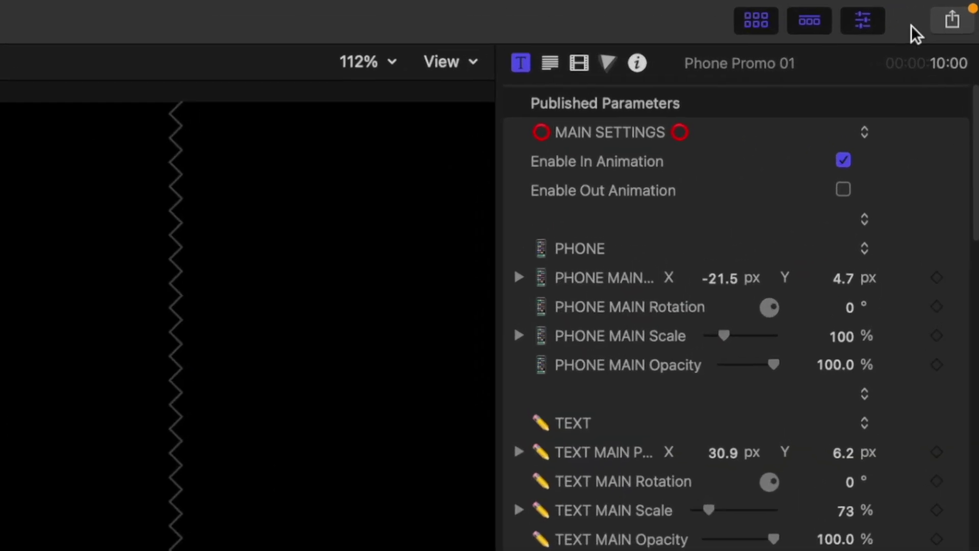
- Export the Animation project as Animation.mov with the Apple ProRes 4444 codec, then return to the editor
{"action": "left_click", "coordinate": [968, 8]}
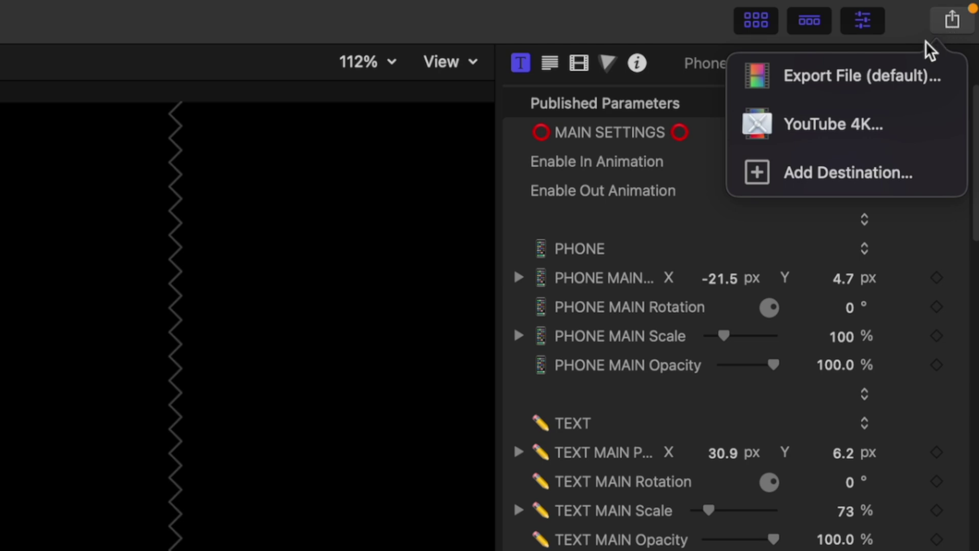
{"action": "left_click", "coordinate": [858, 81]}
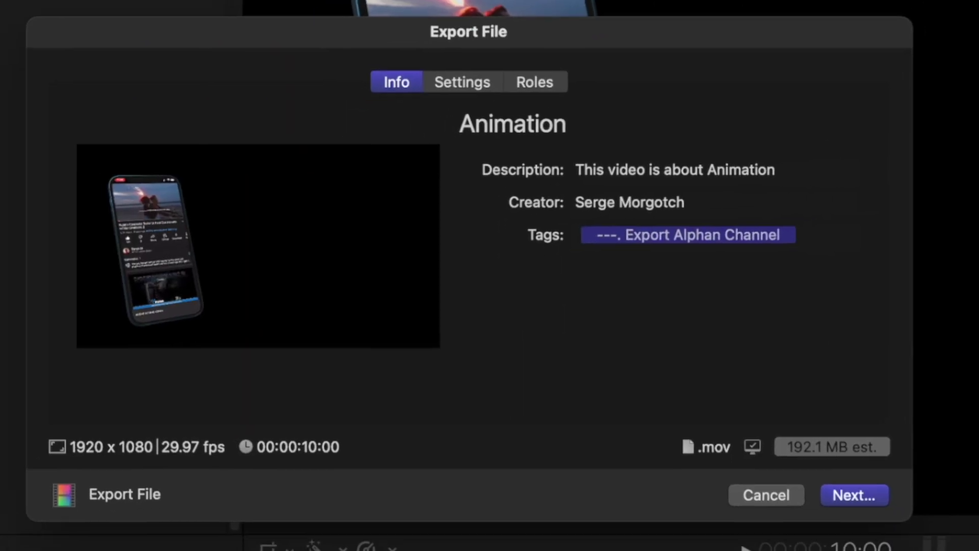
{"action": "left_click", "coordinate": [482, 78]}
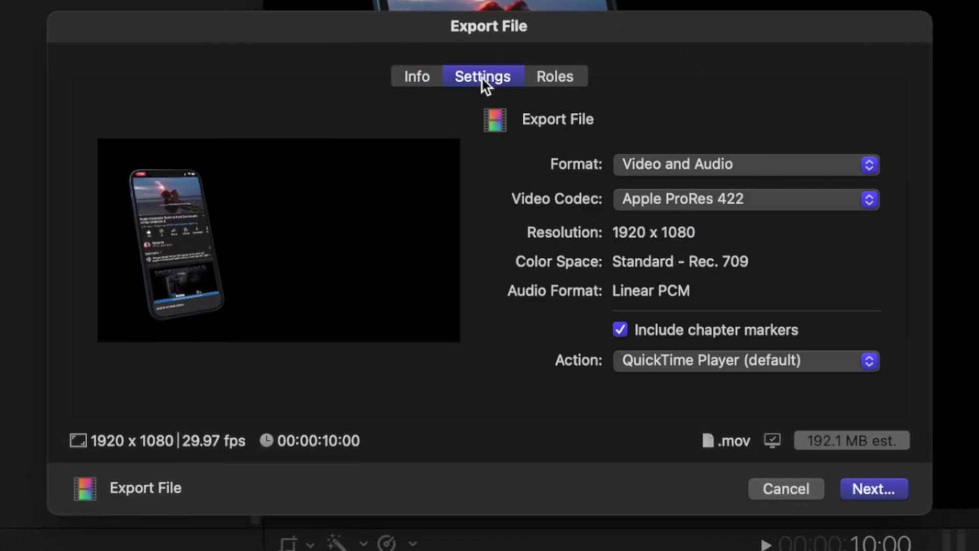
{"action": "left_click", "coordinate": [869, 200]}
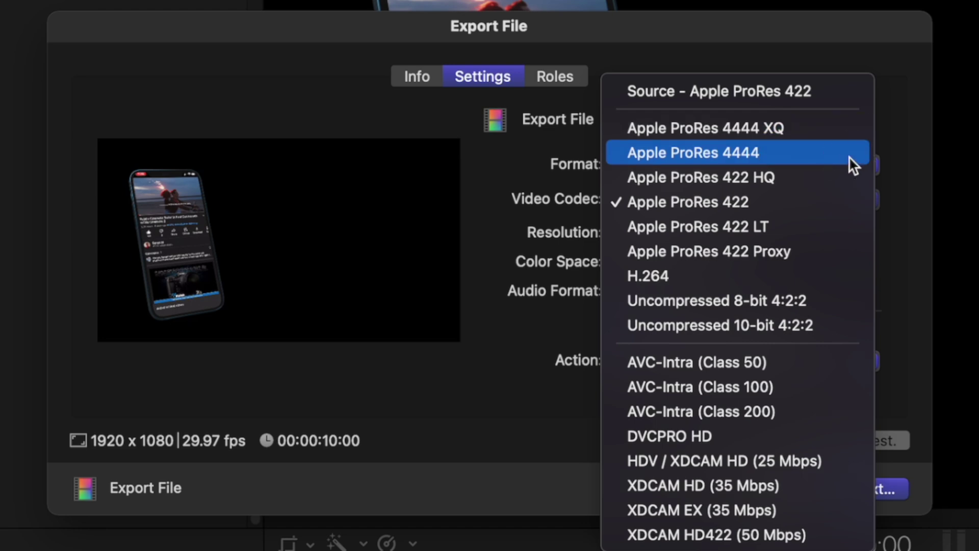
{"action": "left_click", "coordinate": [848, 155]}
{"action": "left_click", "coordinate": [864, 487]}
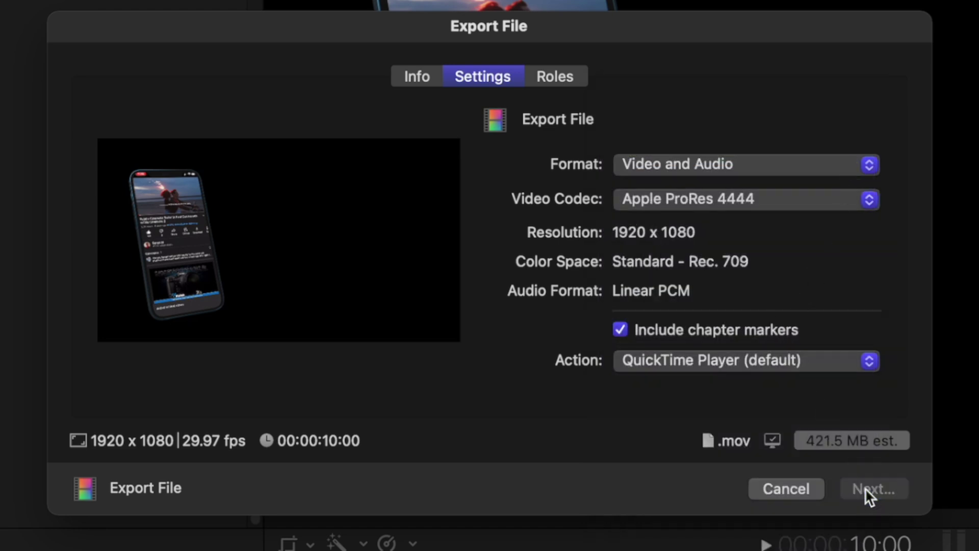
{"action": "left_click", "coordinate": [855, 512]}
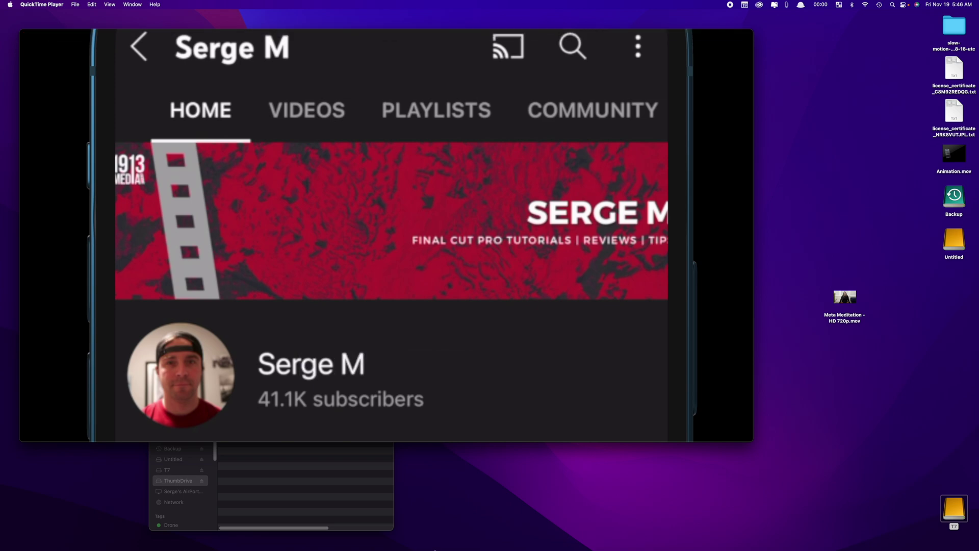
{"action": "mouse_move", "coordinate": [399, 542]}
{"action": "left_click", "coordinate": [321, 533]}
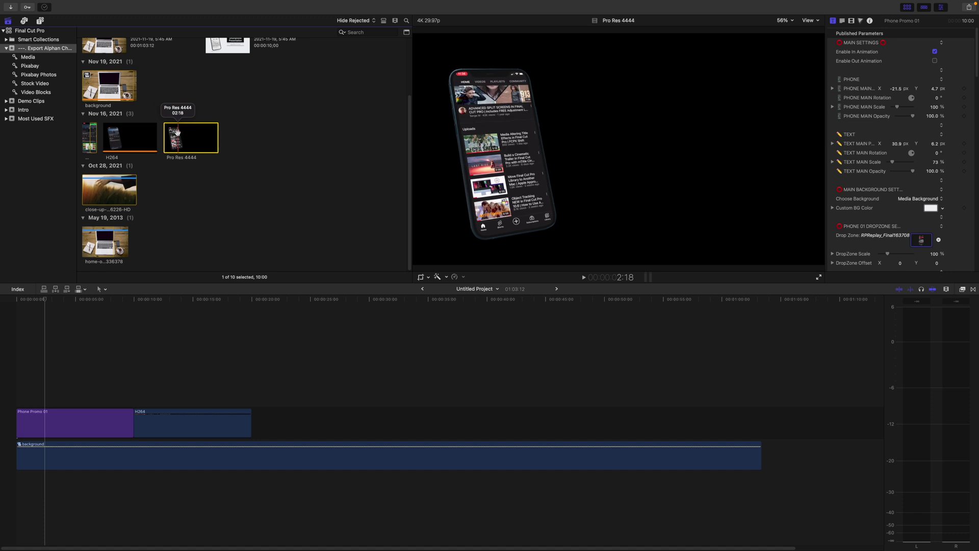
- Add the Pro Res 4444 clip after H264 and play the project full screen
{"action": "left_click_drag", "start_coordinate": [177, 132], "coordinate": [251, 415]}
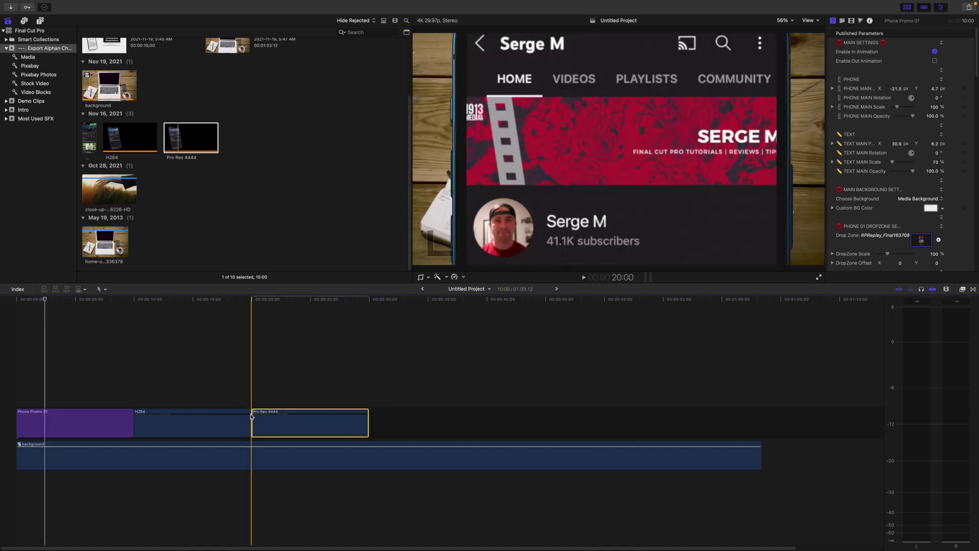
{"action": "key", "text": "super+shift+f"}
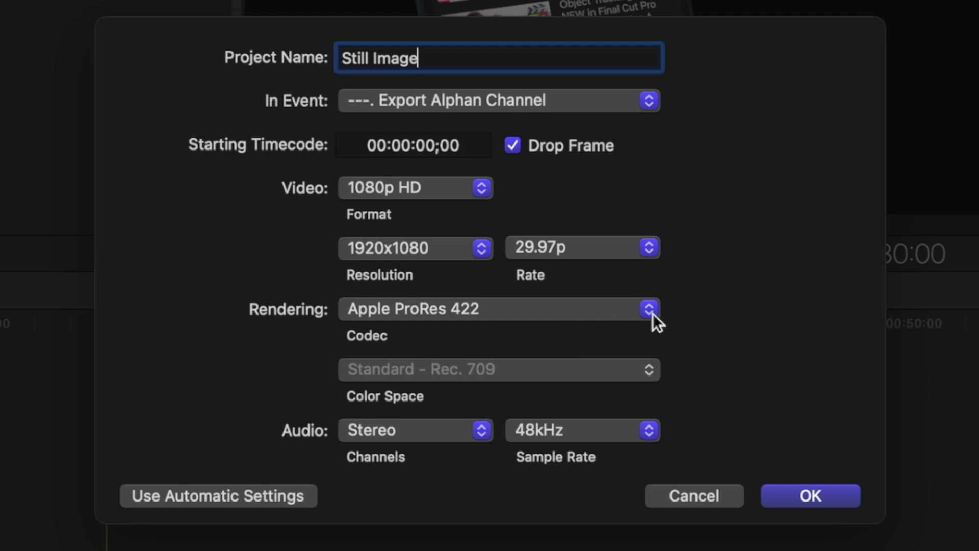
- Create the empty Still Image project at 1080p HD 29.97p with Apple ProRes 4444 rendering
{"action": "left_click", "coordinate": [652, 313]}
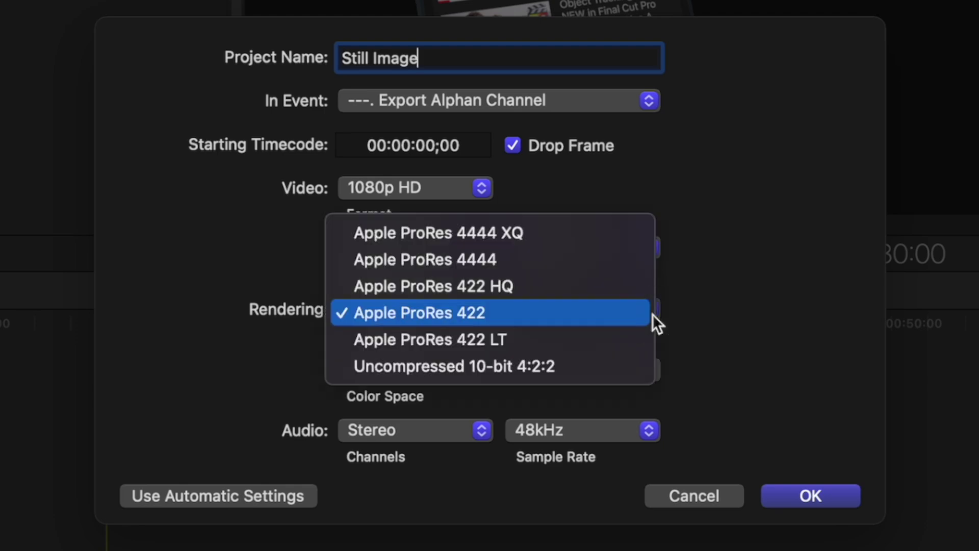
{"action": "left_click", "coordinate": [600, 264]}
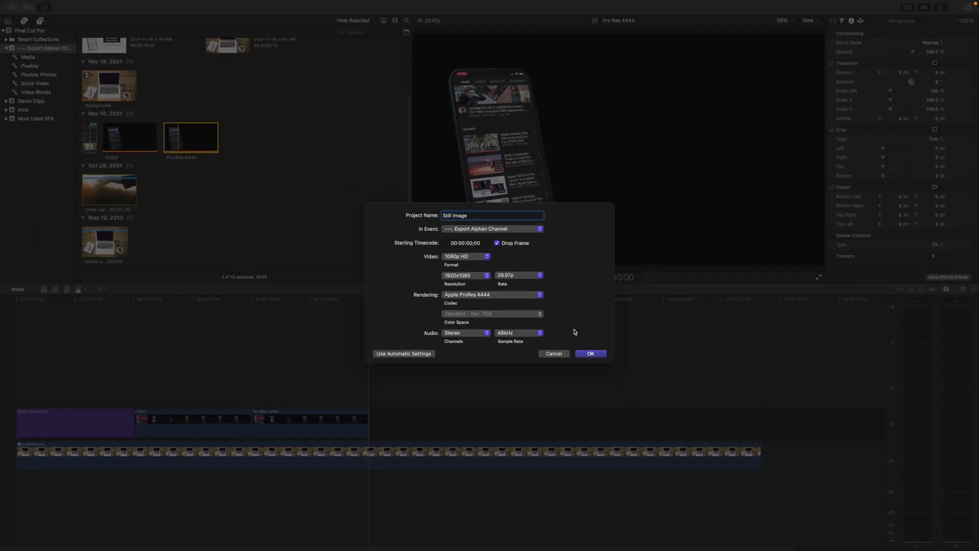
{"action": "left_click", "coordinate": [589, 353]}
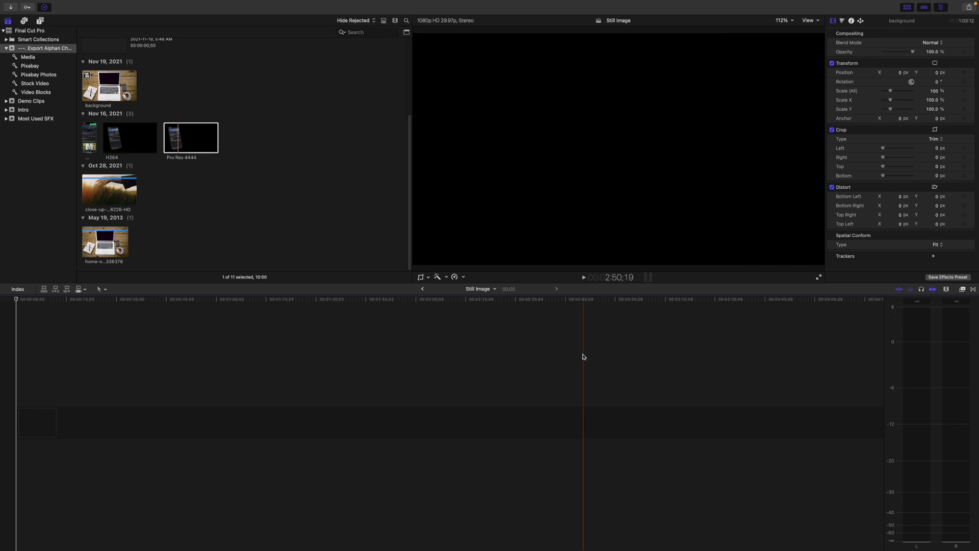
- Add Title 15 reading ALPHA CHANNEL 1913 MEDIA to Still Image, then open Preferences
{"action": "left_click", "coordinate": [40, 20]}
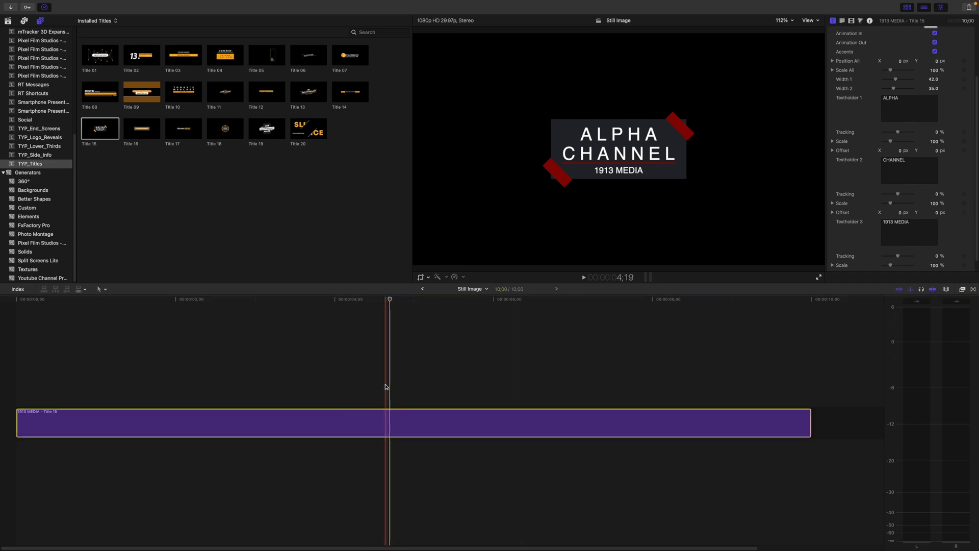
{"action": "key", "text": "super+comma"}
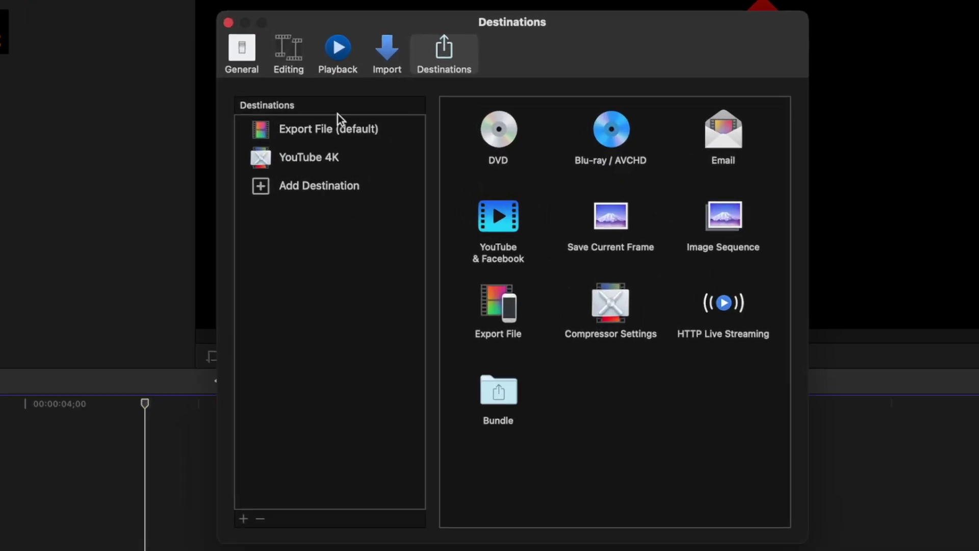
- Set the Playback Player Background preference to Checkerboard and close Preferences
{"action": "left_click", "coordinate": [337, 58]}
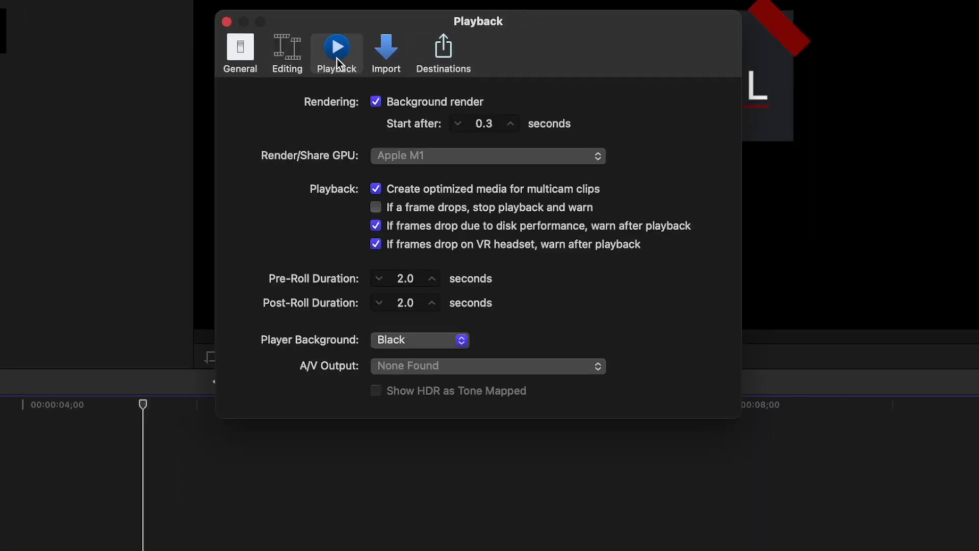
{"action": "left_click", "coordinate": [464, 342]}
{"action": "left_click", "coordinate": [436, 384]}
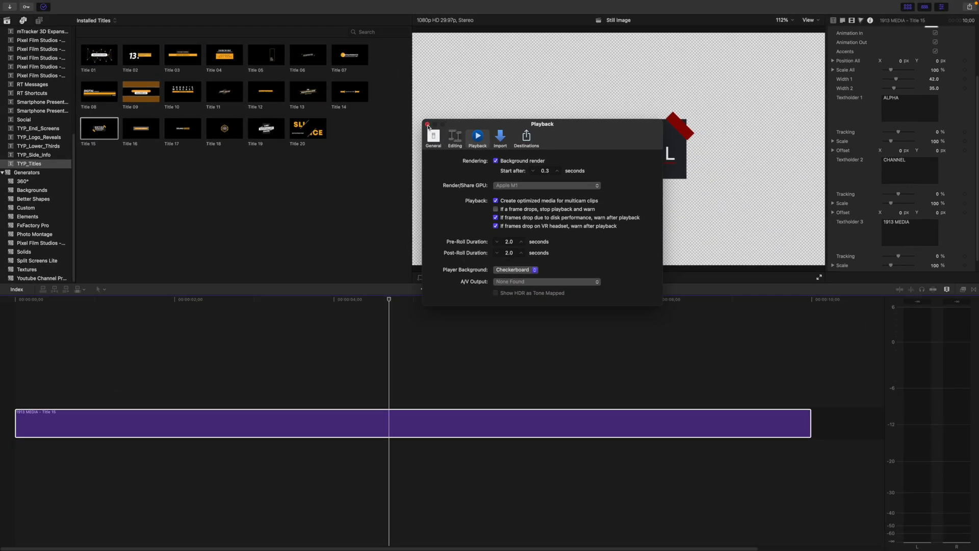
{"action": "left_click", "coordinate": [342, 81]}
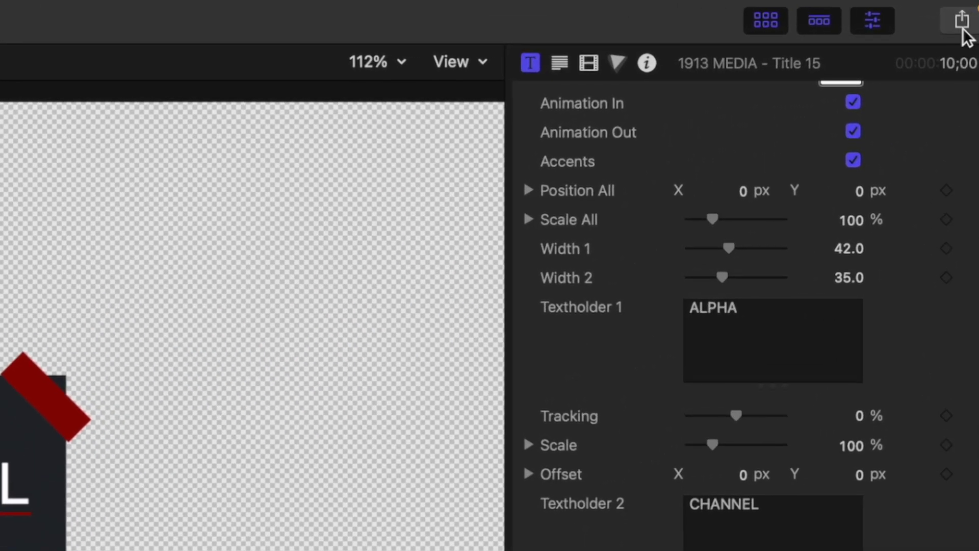
- Add a Save Current Frame destination, exporting TIFF, to the Share destinations list
{"action": "left_click", "coordinate": [968, 8]}
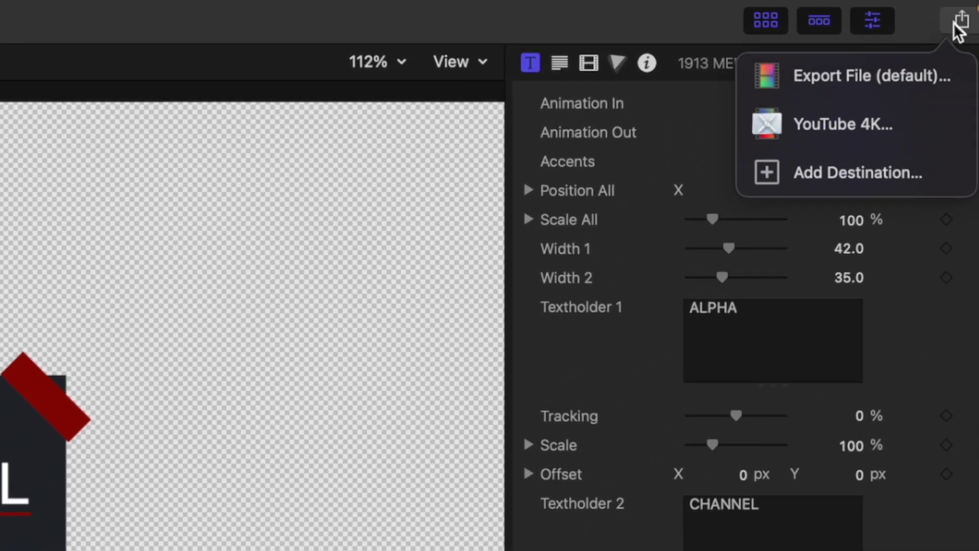
{"action": "left_click", "coordinate": [873, 173]}
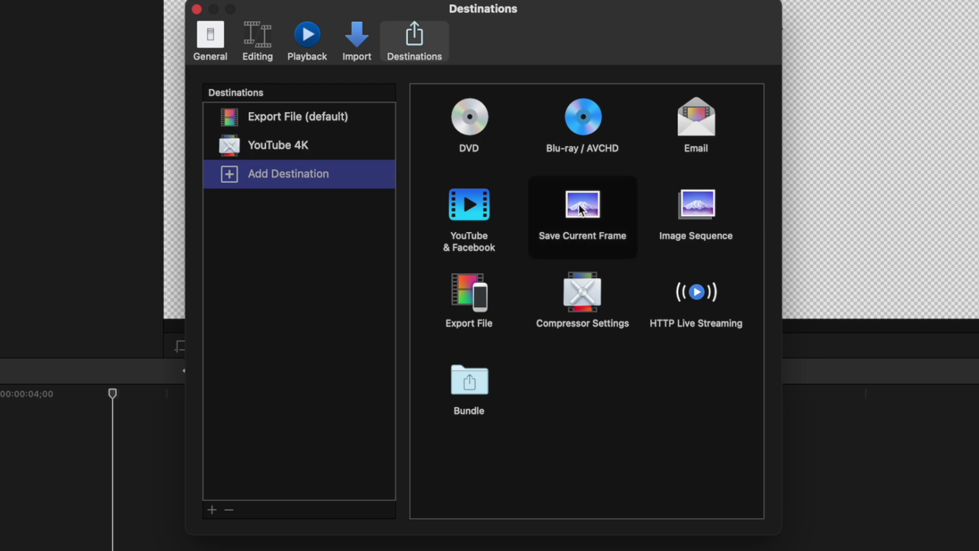
{"action": "left_click_drag", "start_coordinate": [581, 208], "coordinate": [245, 192]}
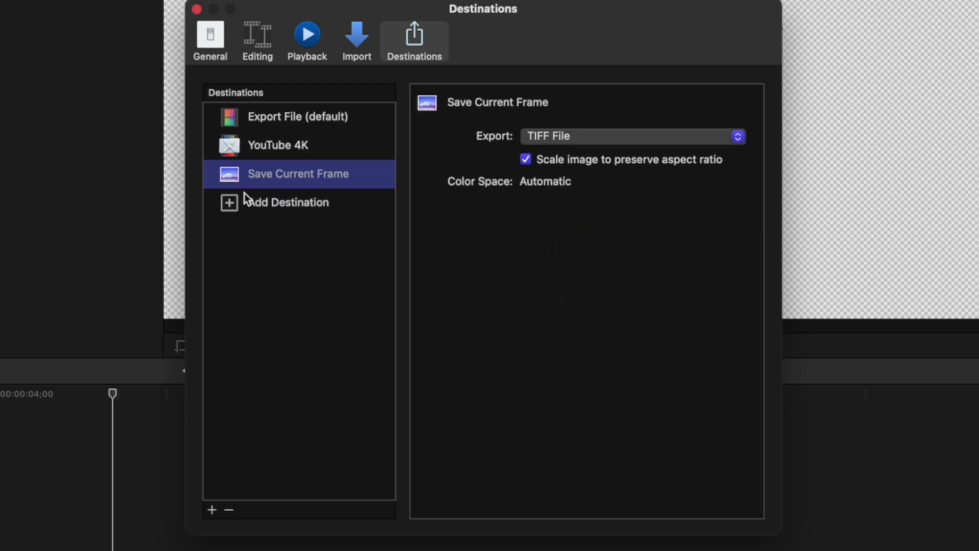
{"action": "left_click", "coordinate": [197, 9]}
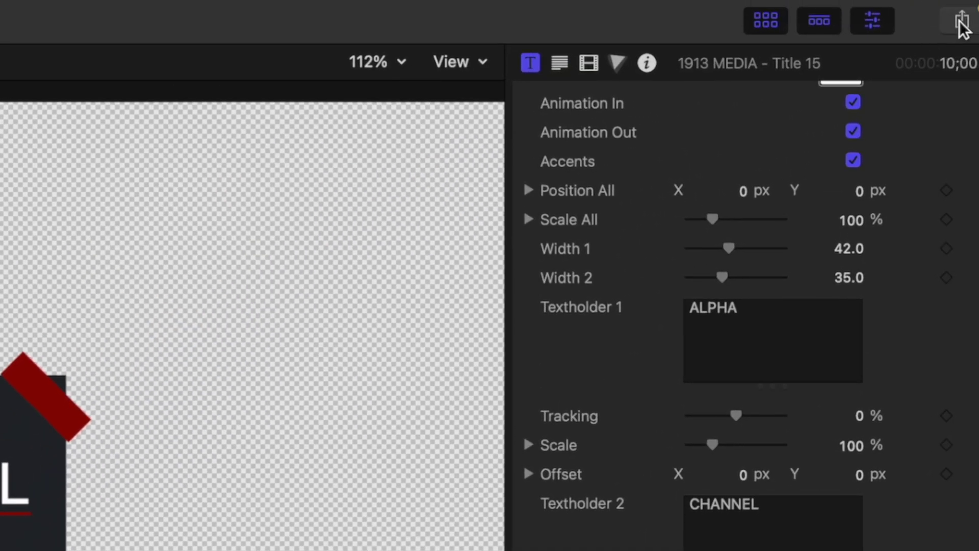
- Save the current title frame as a PNG Image named Still Image on the Desktop
{"action": "left_click", "coordinate": [962, 19]}
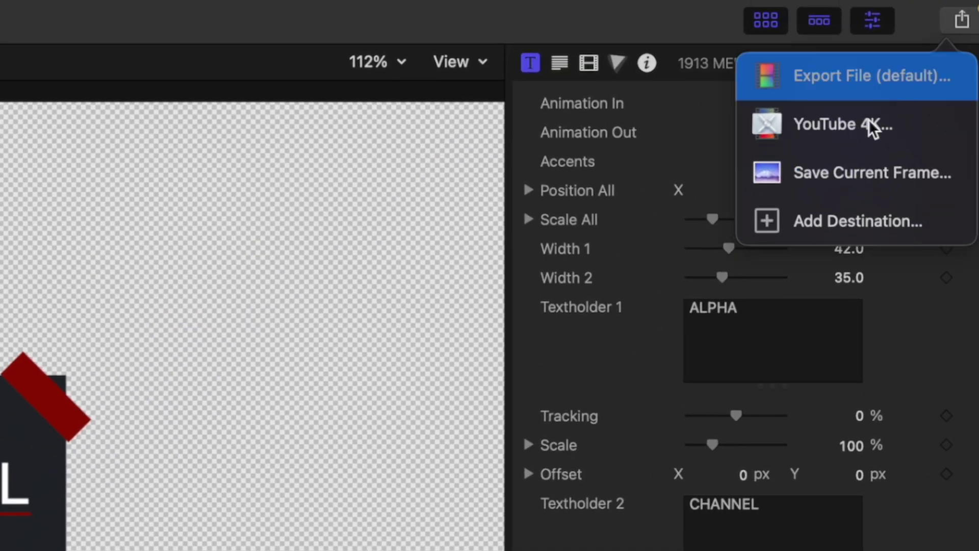
{"action": "left_click", "coordinate": [842, 173]}
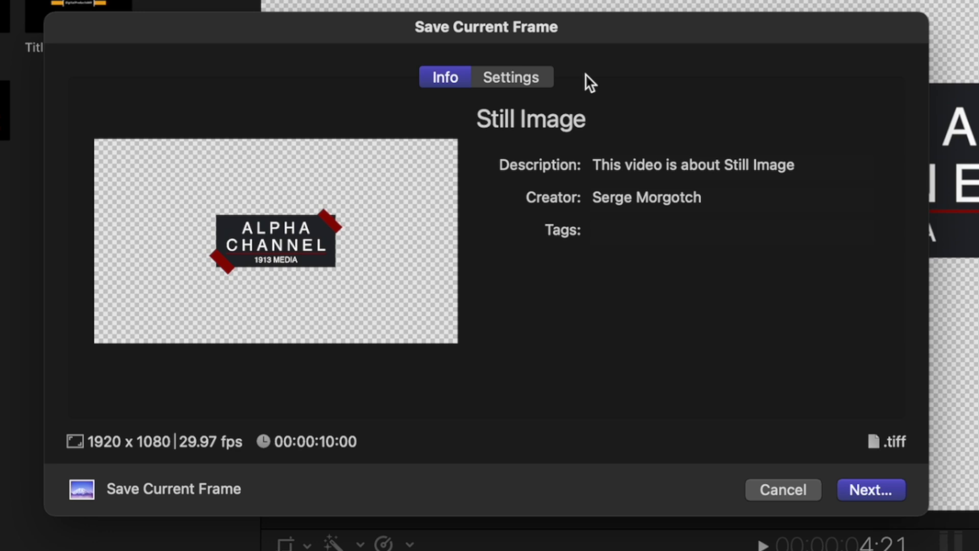
{"action": "left_click", "coordinate": [507, 79]}
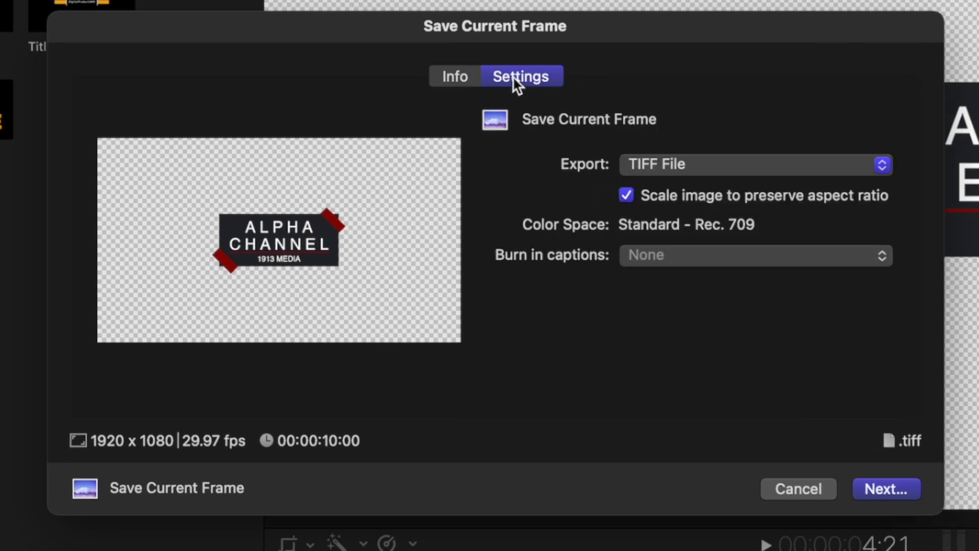
{"action": "left_click", "coordinate": [881, 166]}
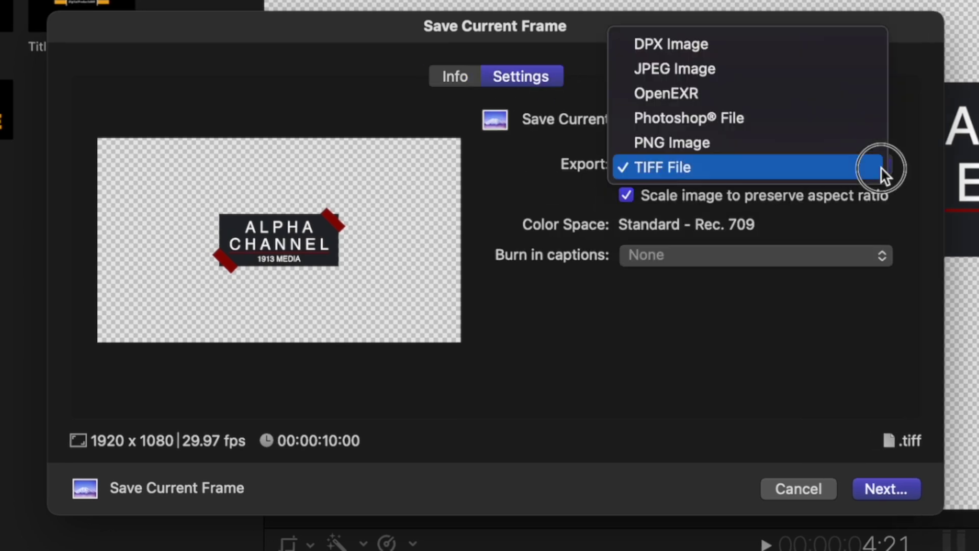
{"action": "left_click", "coordinate": [797, 139]}
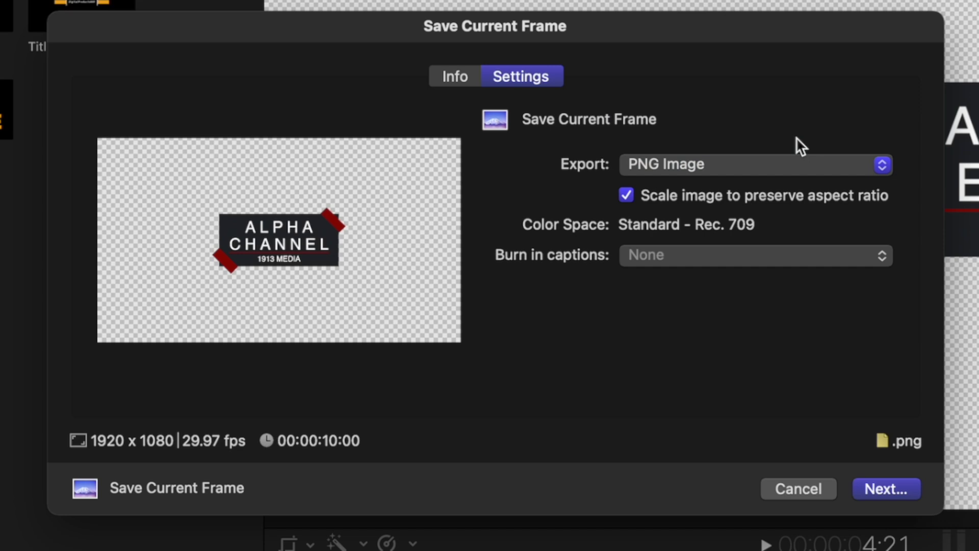
{"action": "left_click", "coordinate": [886, 488]}
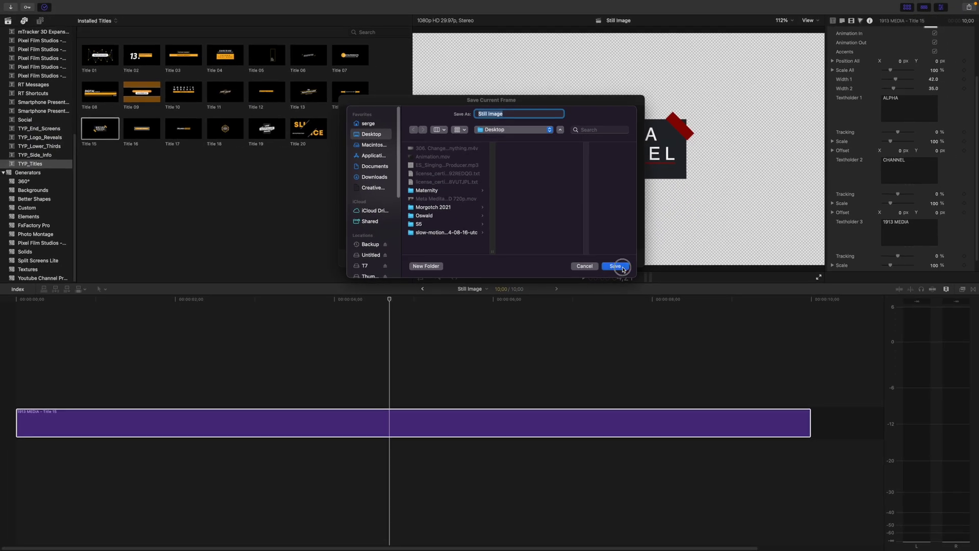
{"action": "left_click", "coordinate": [622, 270]}
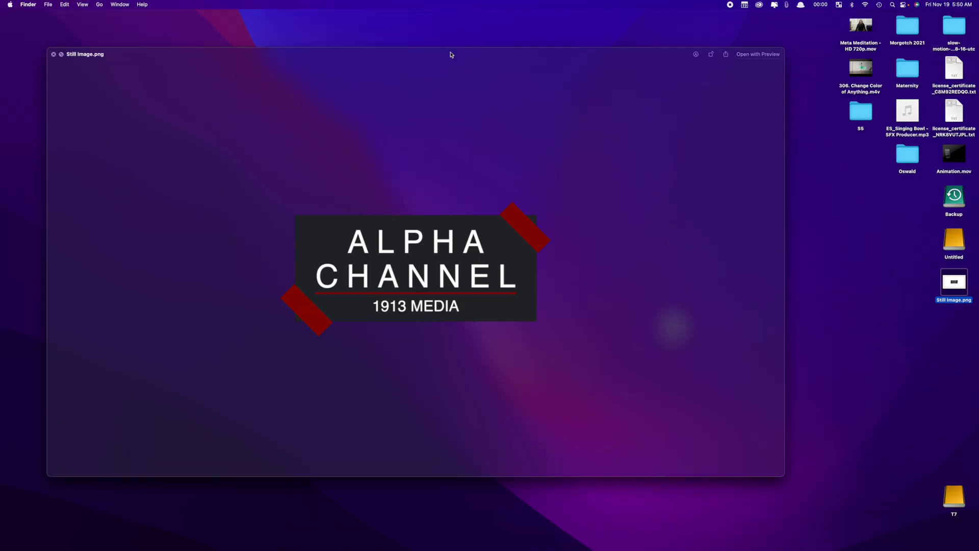